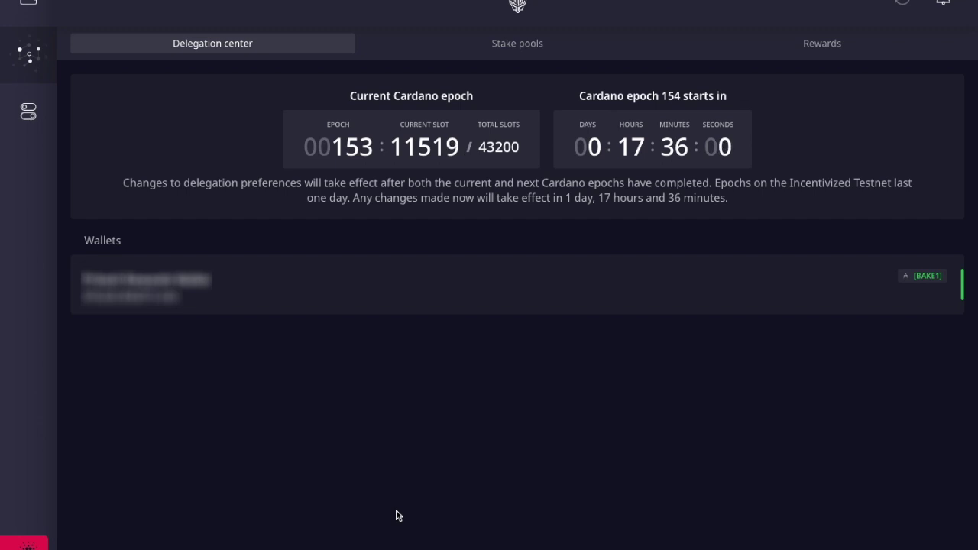
- Reveal the Undelegate and Redelegate options on the wallet's delegation row
{"action": "mouse_move", "coordinate": [951, 309]}
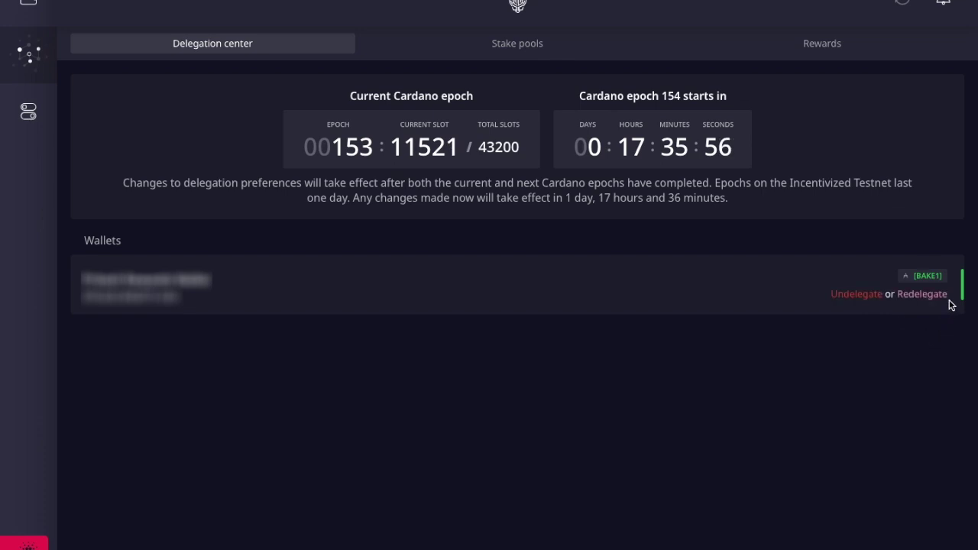
{"action": "mouse_move", "coordinate": [876, 308]}
{"action": "left_click", "coordinate": [556, 60]}
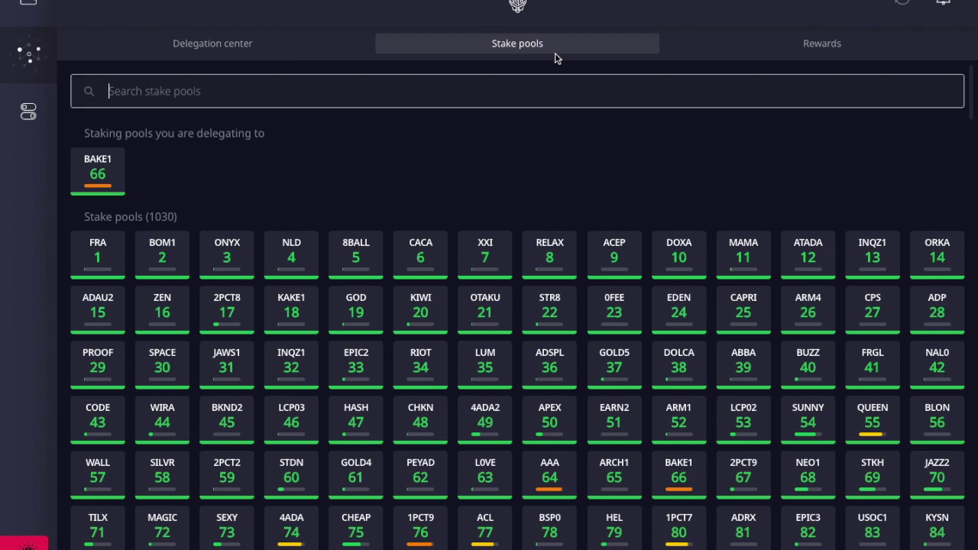
{"action": "scroll", "coordinate": [564, 280], "scroll_direction": "down", "scroll_amount": 3}
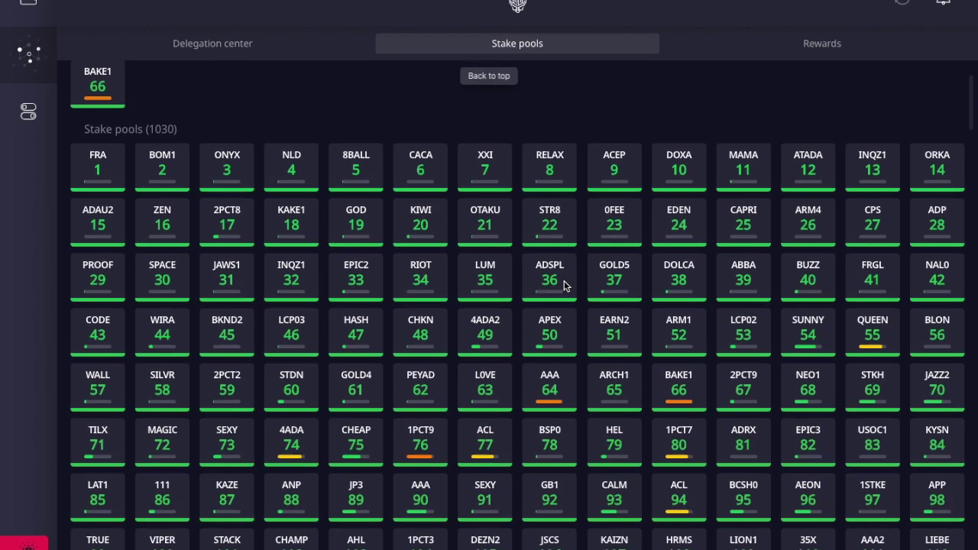
{"action": "scroll", "coordinate": [564, 281], "scroll_direction": "down", "scroll_amount": 4}
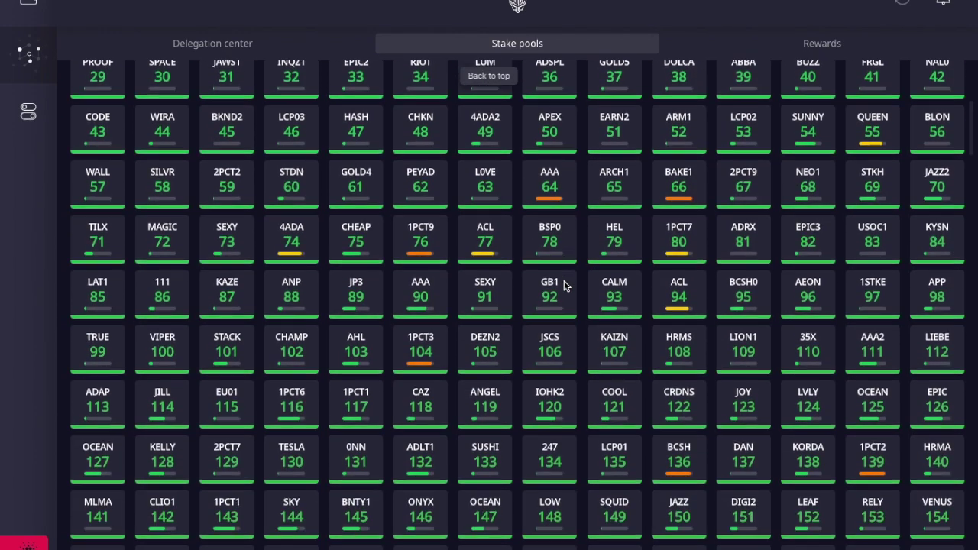
{"action": "scroll", "coordinate": [564, 287], "scroll_direction": "down", "scroll_amount": 5}
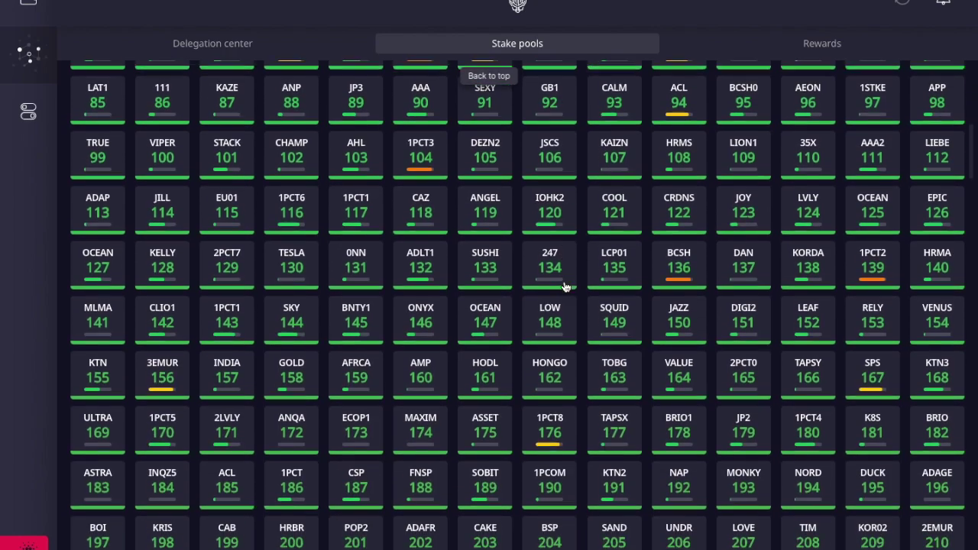
{"action": "scroll", "coordinate": [564, 287], "scroll_direction": "down", "scroll_amount": 2}
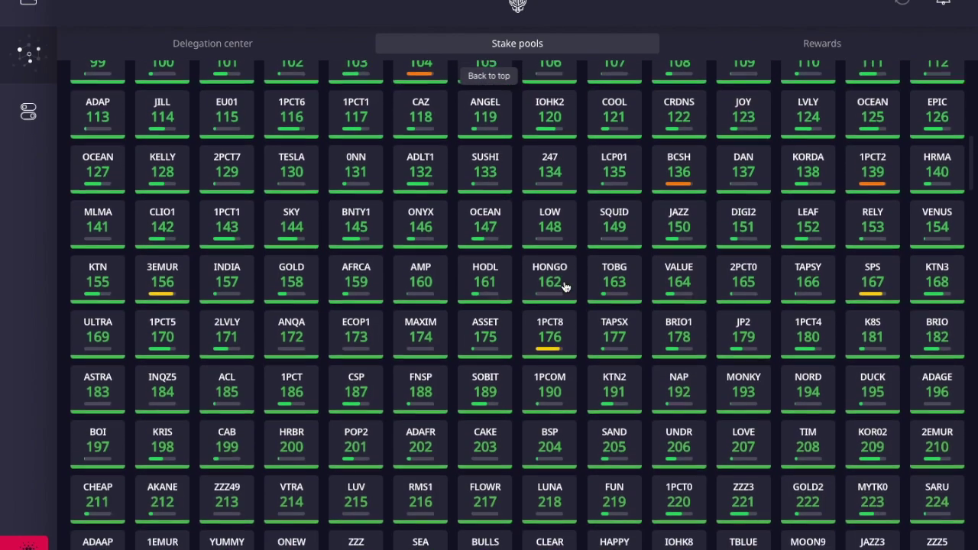
{"action": "scroll", "coordinate": [564, 286], "scroll_direction": "down", "scroll_amount": 1}
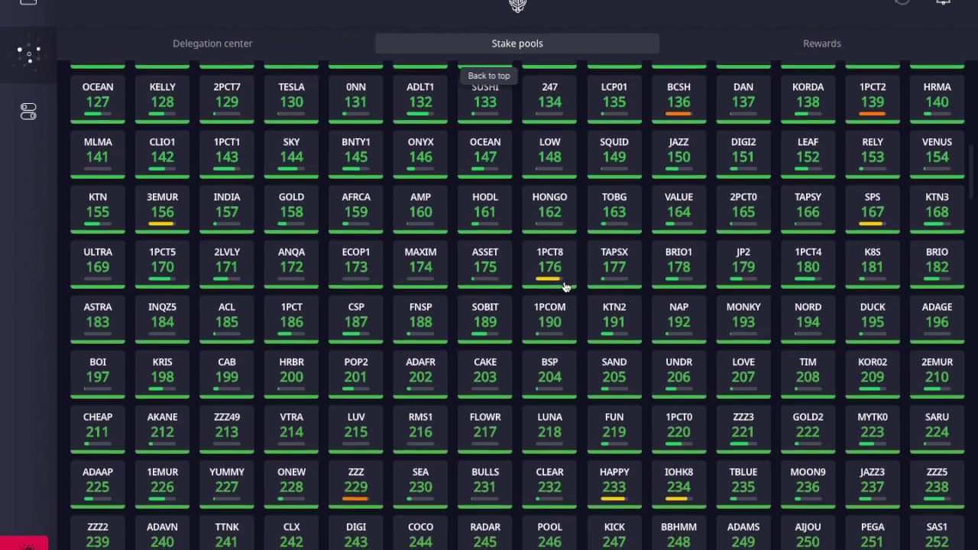
{"action": "scroll", "coordinate": [564, 286], "scroll_direction": "down", "scroll_amount": 1}
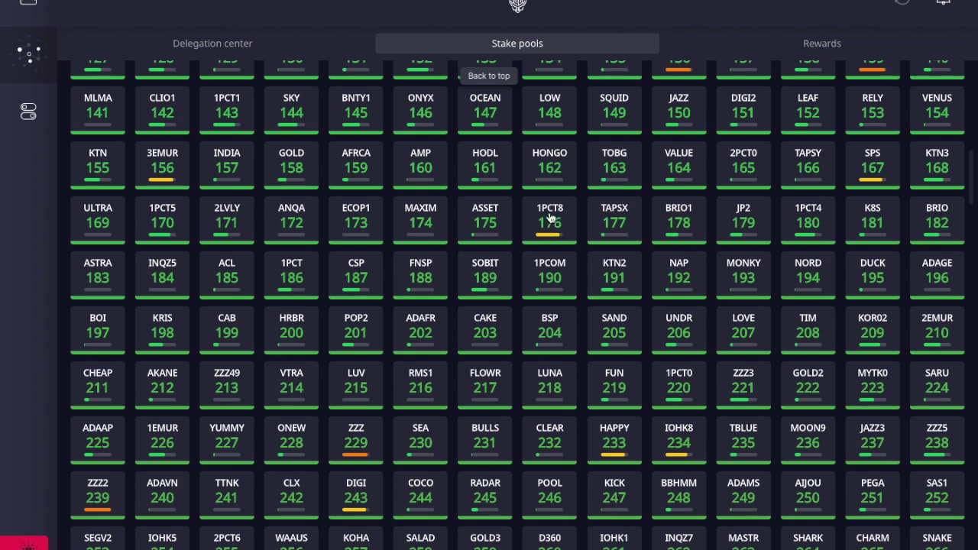
{"action": "scroll", "coordinate": [502, 225], "scroll_direction": "up", "scroll_amount": 3}
{"action": "scroll", "coordinate": [503, 226], "scroll_direction": "up", "scroll_amount": 4}
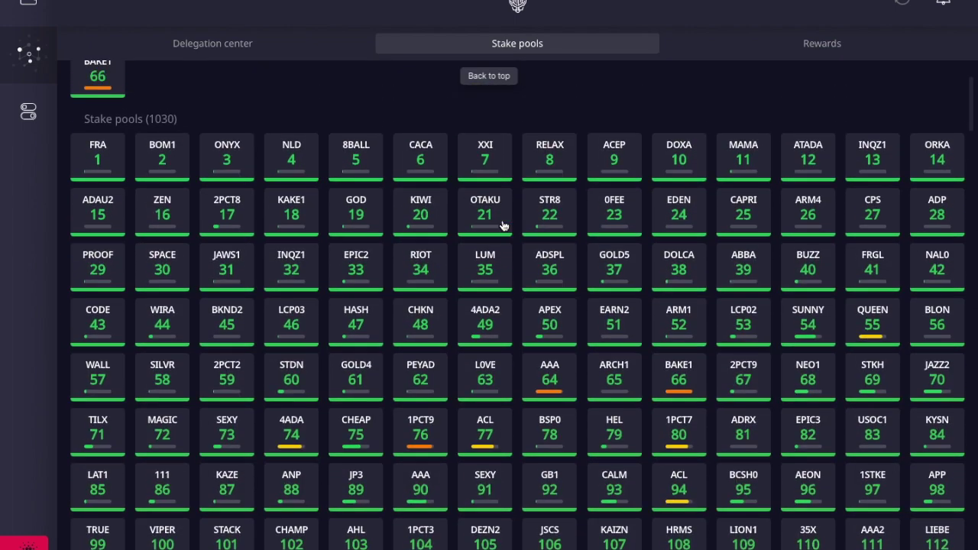
{"action": "scroll", "coordinate": [504, 226], "scroll_direction": "up", "scroll_amount": 1}
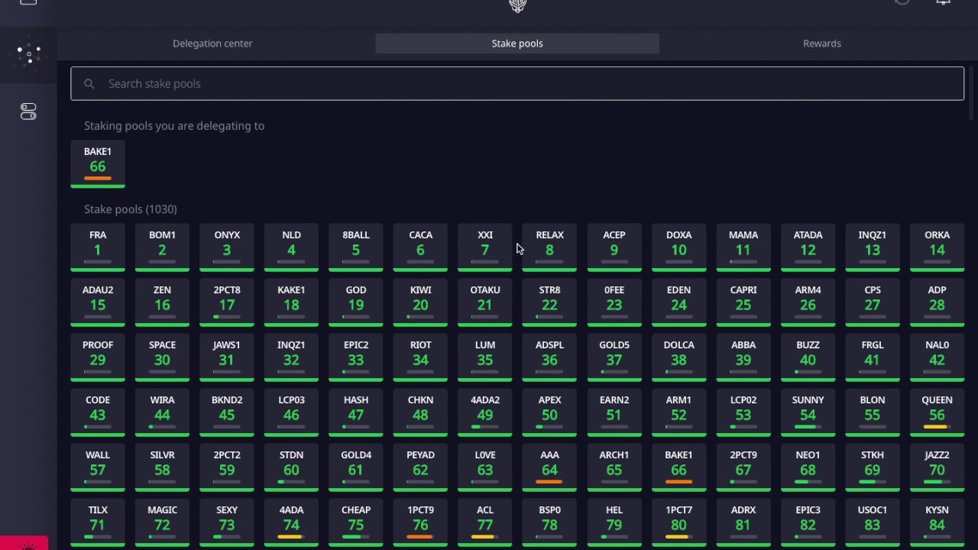
{"action": "scroll", "coordinate": [500, 441], "scroll_direction": "down", "scroll_amount": 2}
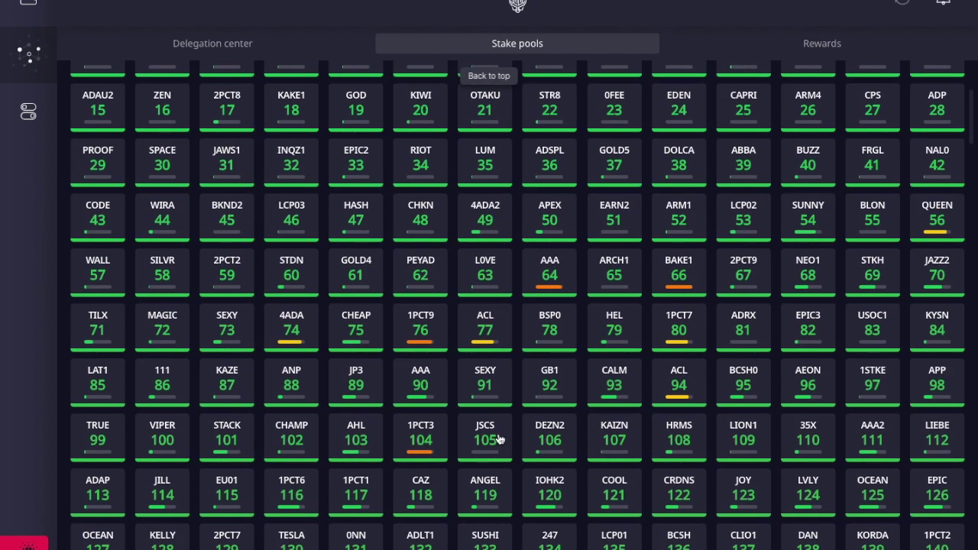
{"action": "scroll", "coordinate": [501, 440], "scroll_direction": "up", "scroll_amount": 2}
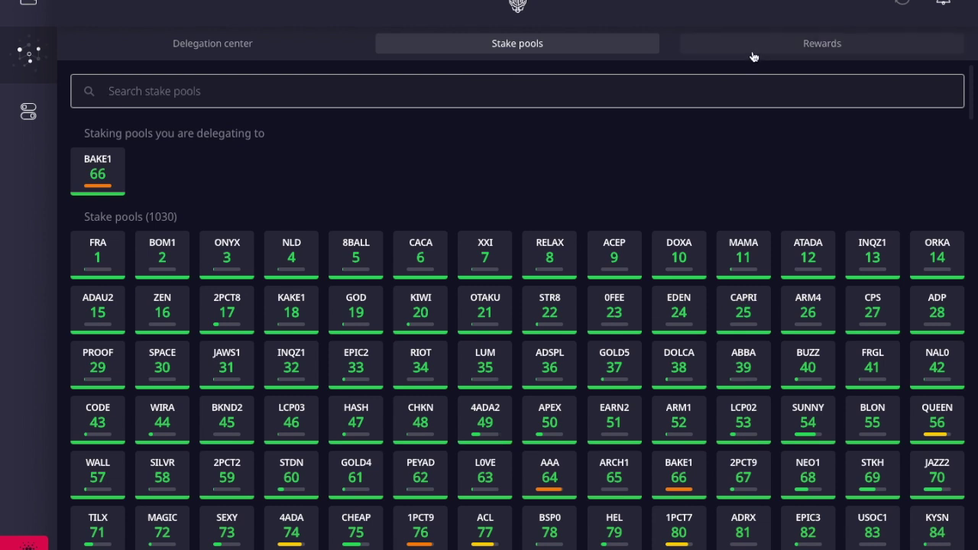
- Check the wallet's earned rewards, then go back to the Stake pools list
{"action": "left_click", "coordinate": [754, 53]}
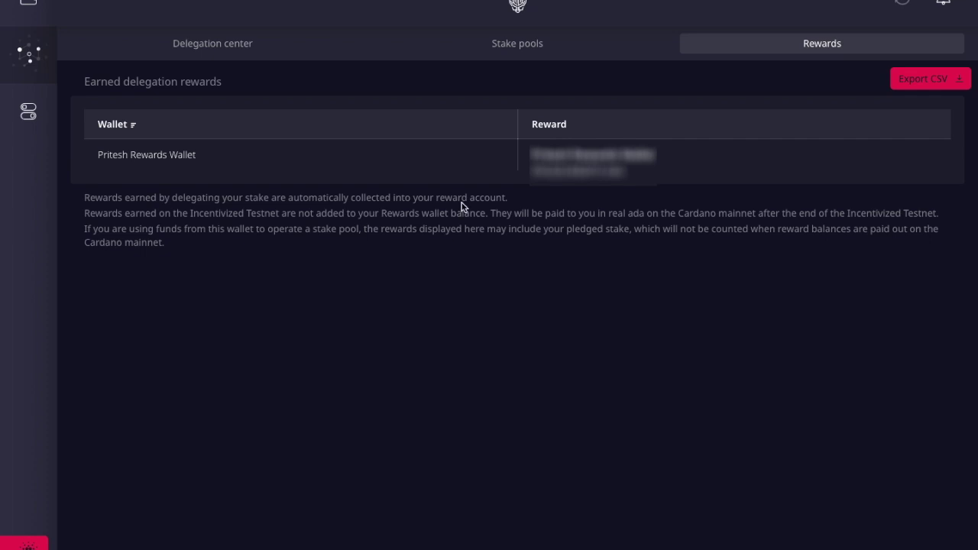
{"action": "left_click", "coordinate": [532, 50]}
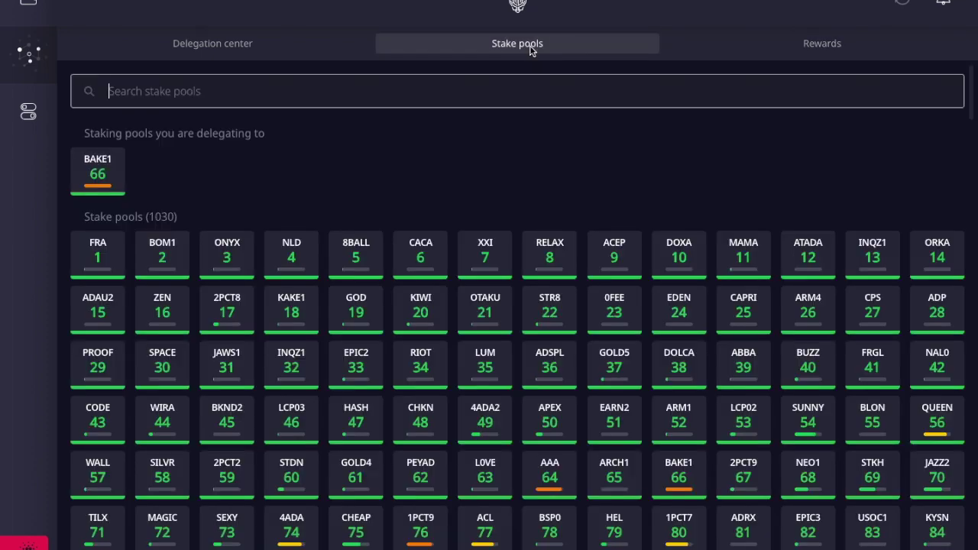
- Search the pools for 'kaiz' and review the KAIZN pool's details
{"action": "left_click", "coordinate": [513, 89]}
{"action": "type", "text": "ka"}
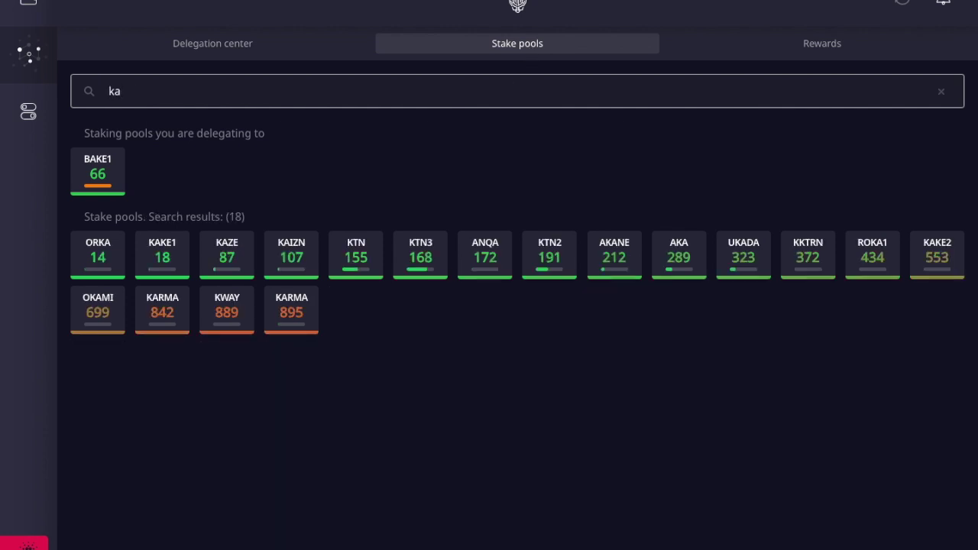
{"action": "type", "text": "i"}
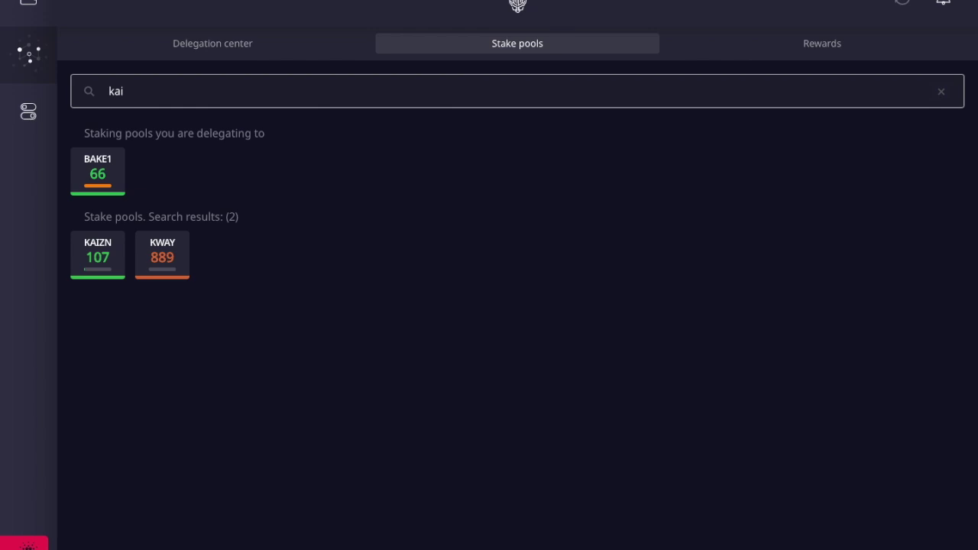
{"action": "type", "text": "z"}
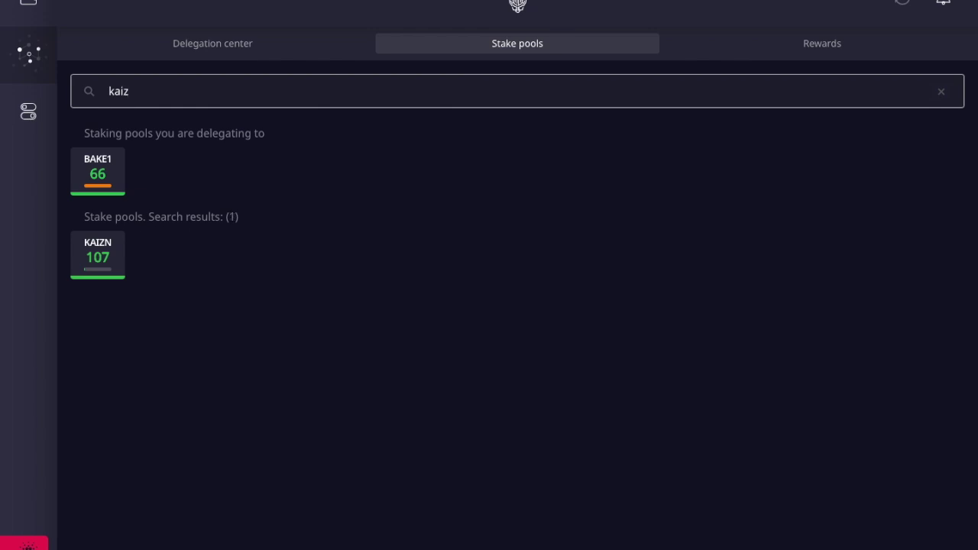
{"action": "left_click", "coordinate": [107, 262]}
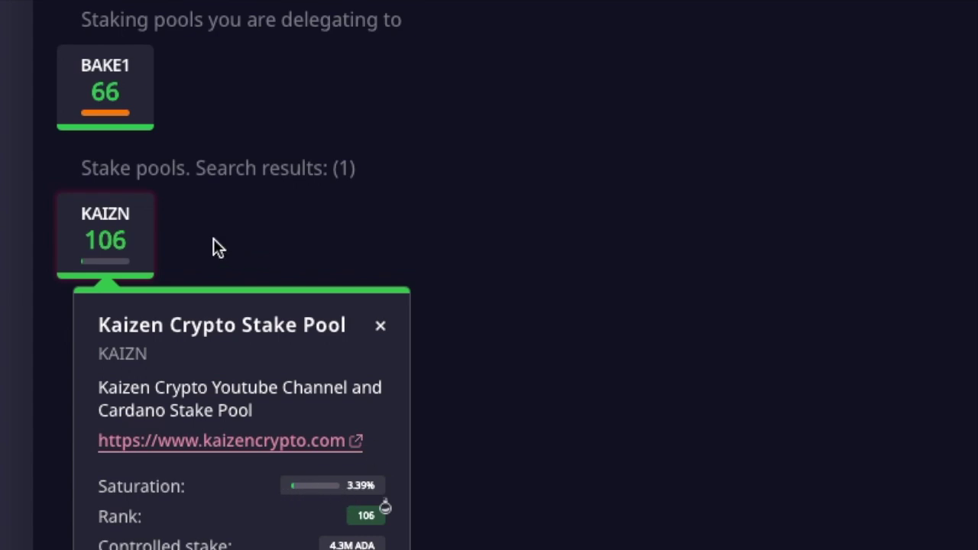
{"action": "left_click", "coordinate": [273, 238]}
- Begin delegating to KAIZN and select the funded wallet to reach step 2 of 3
{"action": "left_click", "coordinate": [135, 238]}
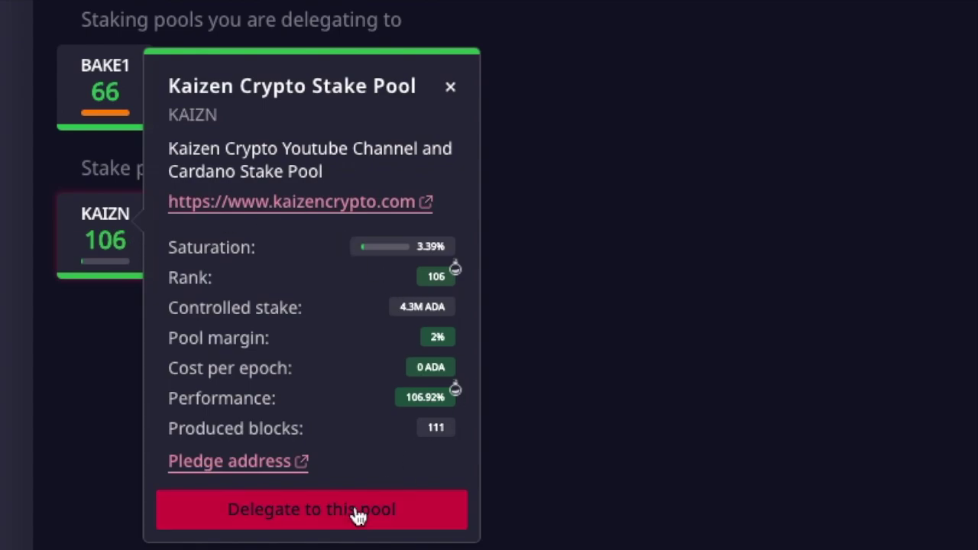
{"action": "left_click", "coordinate": [403, 523]}
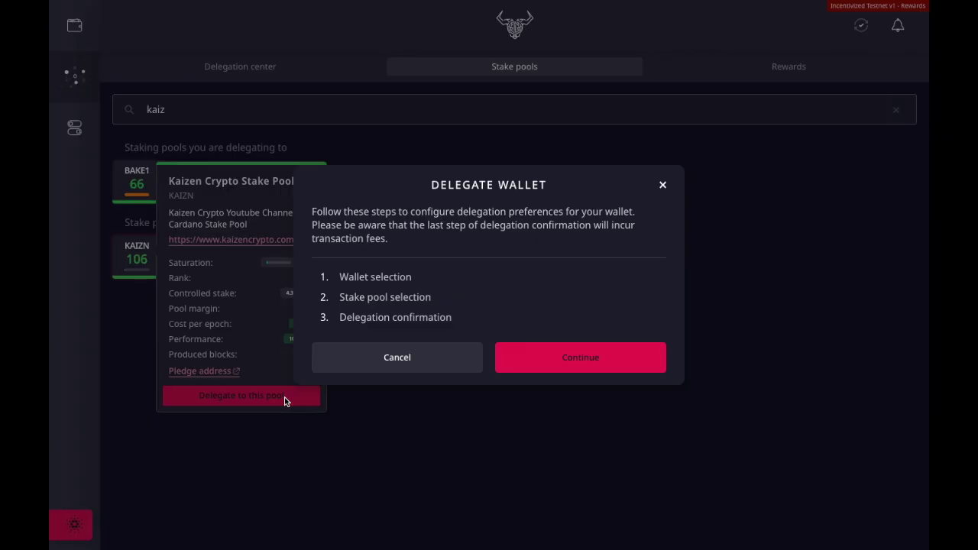
{"action": "left_click", "coordinate": [580, 367]}
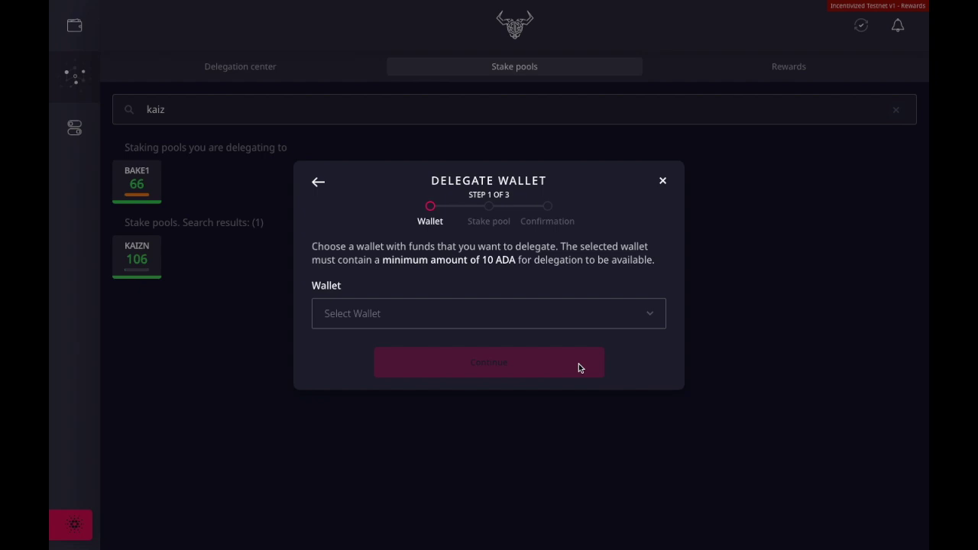
{"action": "left_click", "coordinate": [565, 320]}
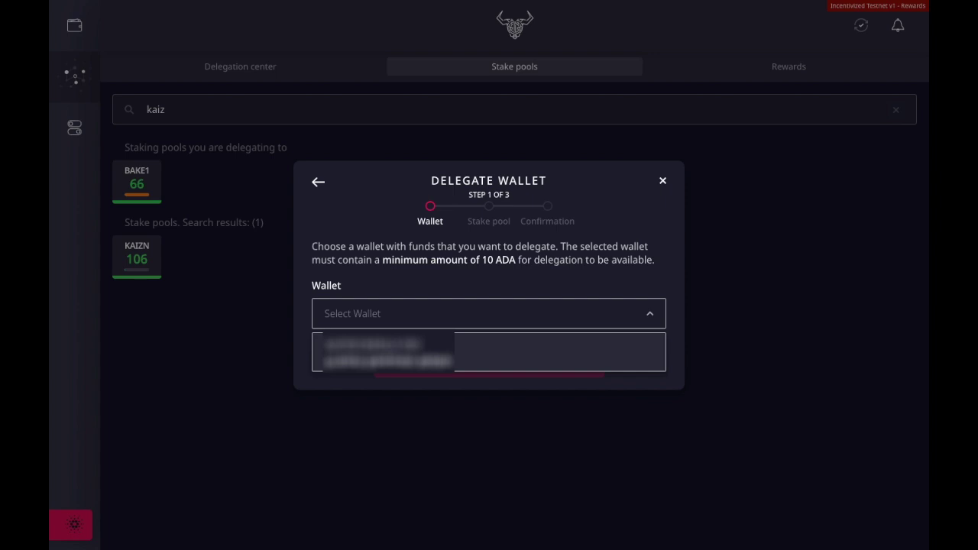
{"action": "left_click", "coordinate": [416, 359]}
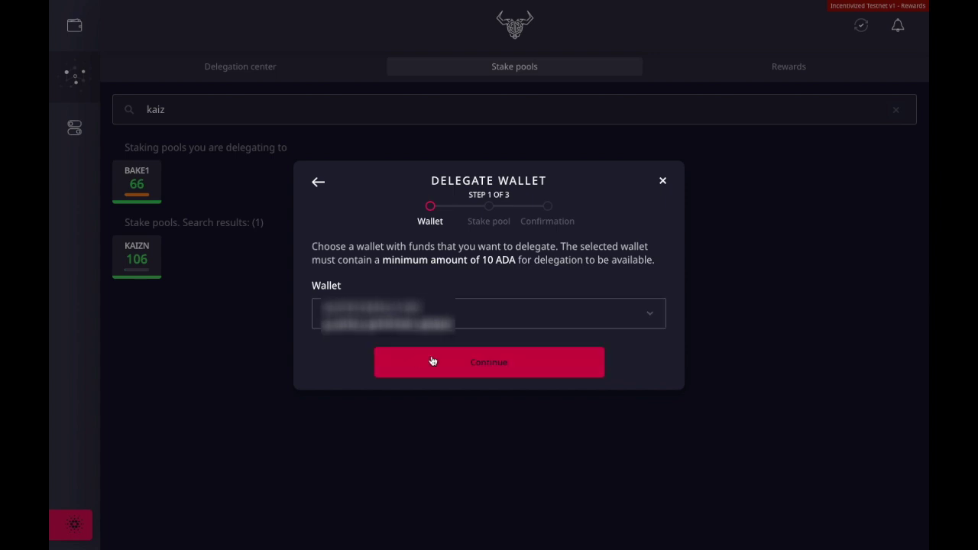
{"action": "left_click", "coordinate": [489, 363]}
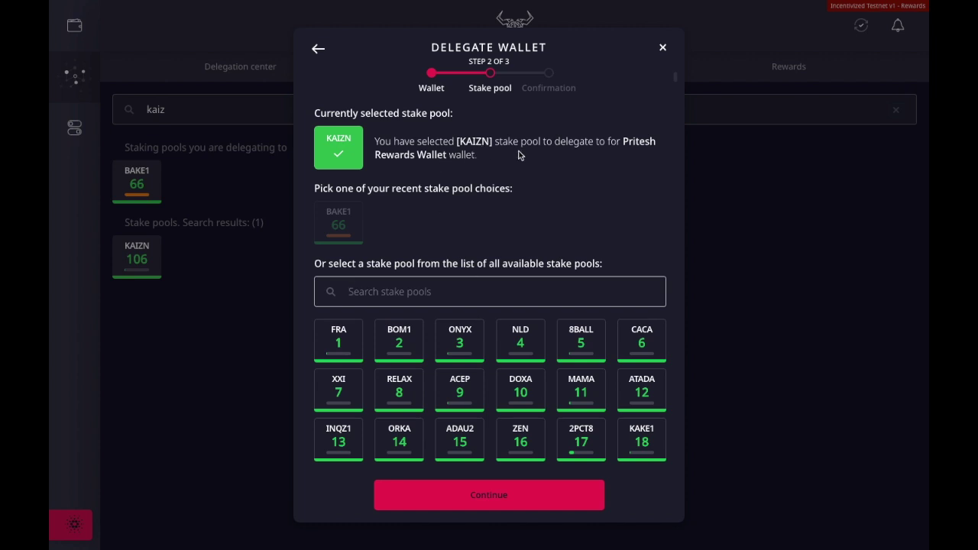
- Confirm the KAIZN delegation with the spending password, paying the 0.800000 ADA fee
{"action": "left_click", "coordinate": [510, 494]}
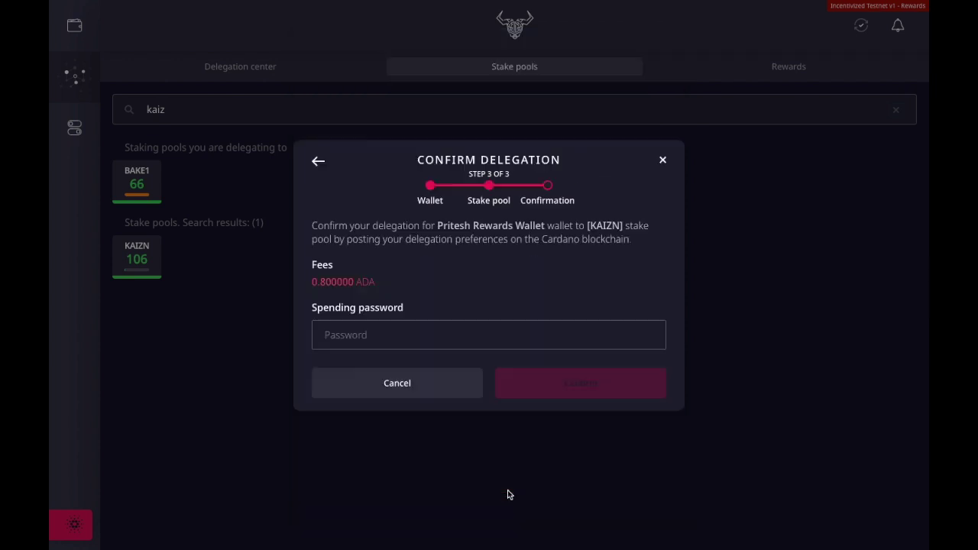
{"action": "left_click", "coordinate": [460, 333]}
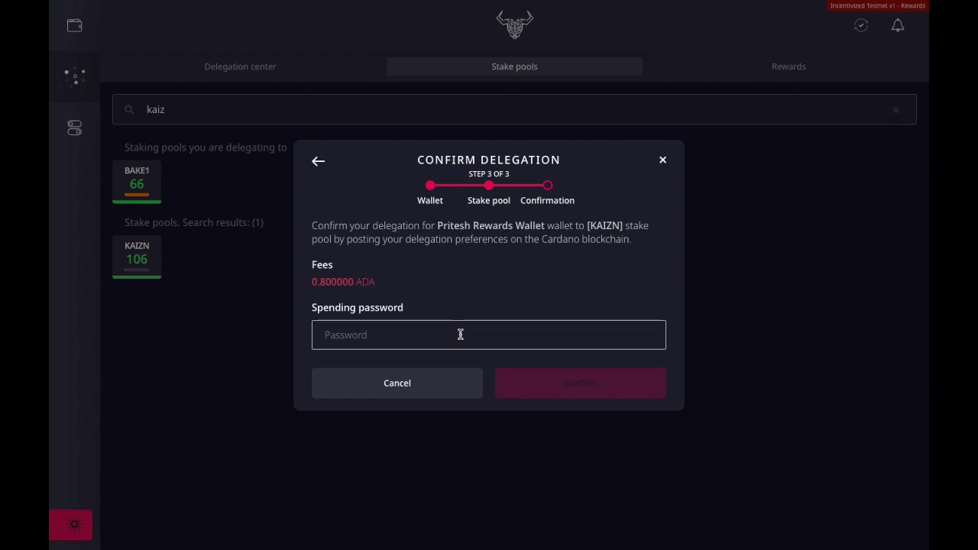
{"action": "key", "text": "ctrl+v"}
{"action": "left_click", "coordinate": [574, 396]}
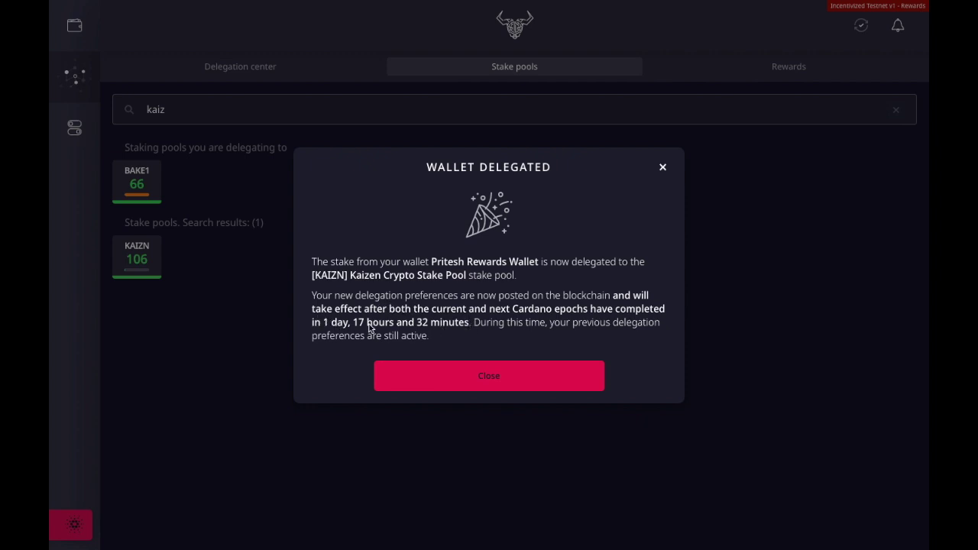
- Close the Wallet Delegated success dialog
{"action": "left_click", "coordinate": [498, 387]}
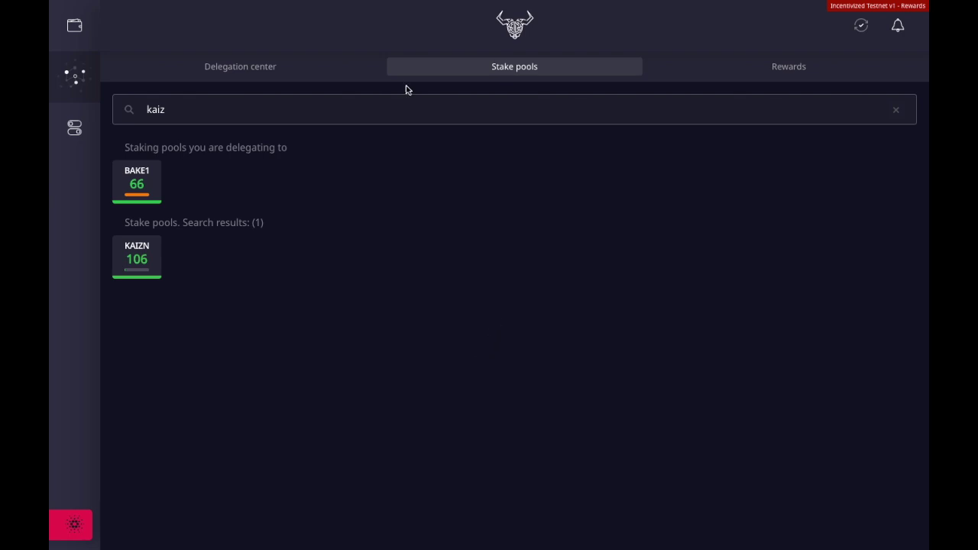
- Return to the Delegation center and reveal the wallet's Undelegate option
{"action": "left_click", "coordinate": [358, 77]}
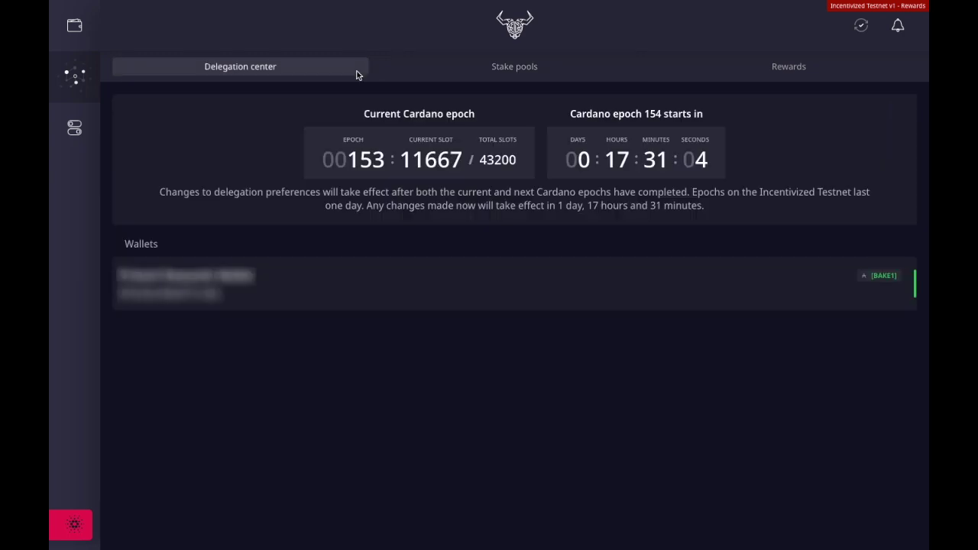
{"action": "mouse_move", "coordinate": [889, 280]}
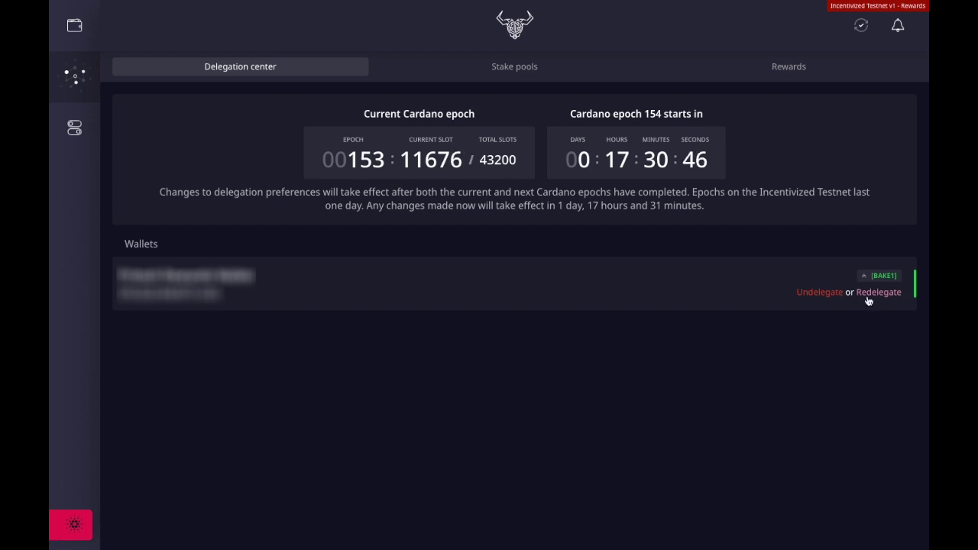
- Open the Undelegate dialog for the wallet's BAKE1 delegation
{"action": "left_click", "coordinate": [828, 295]}
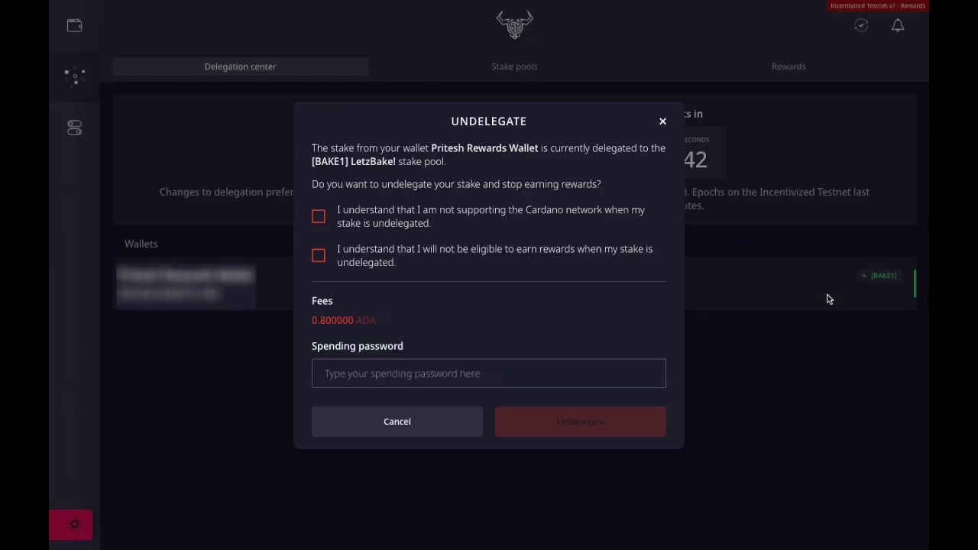